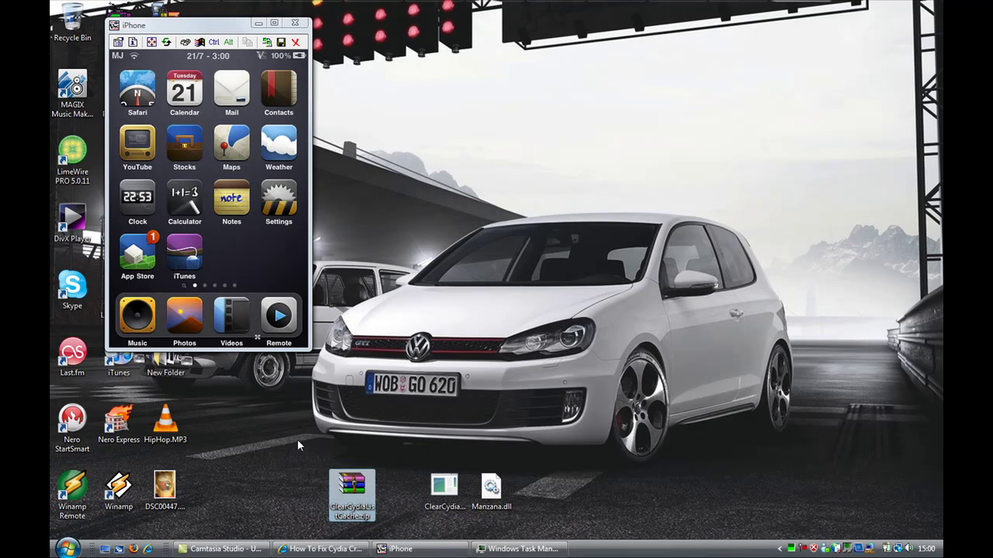
Move the ClearCydiaListCache.zip icon beside ClearCydia and return to the Cydia fix article.
drag(351, 487, 388, 490)
click(322, 548)
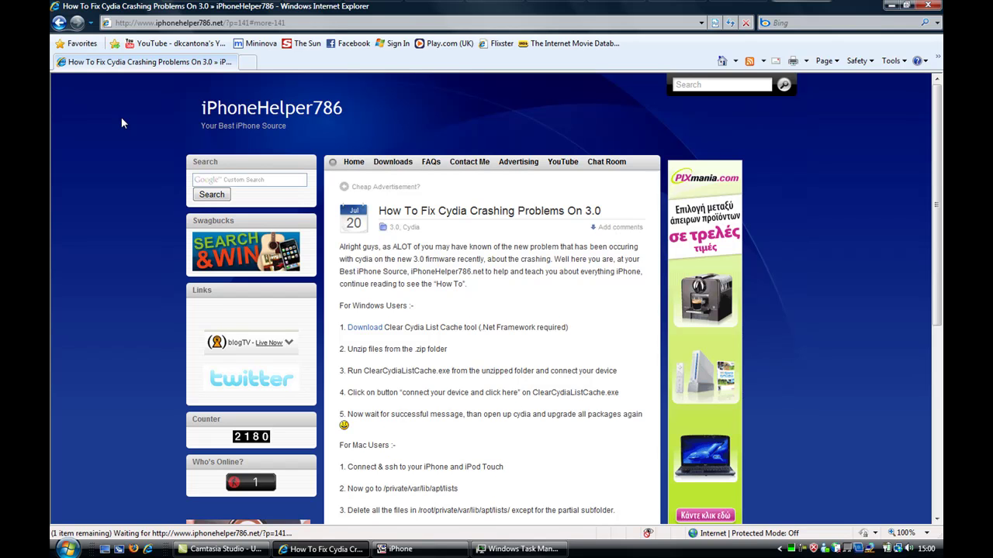
scroll(121, 122, down, 1)
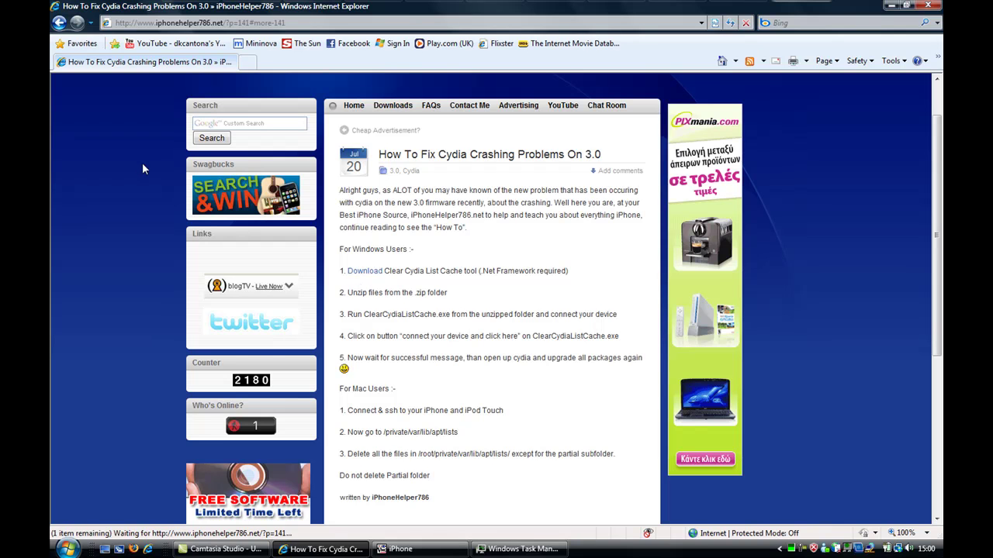
scroll(142, 165, down, 1)
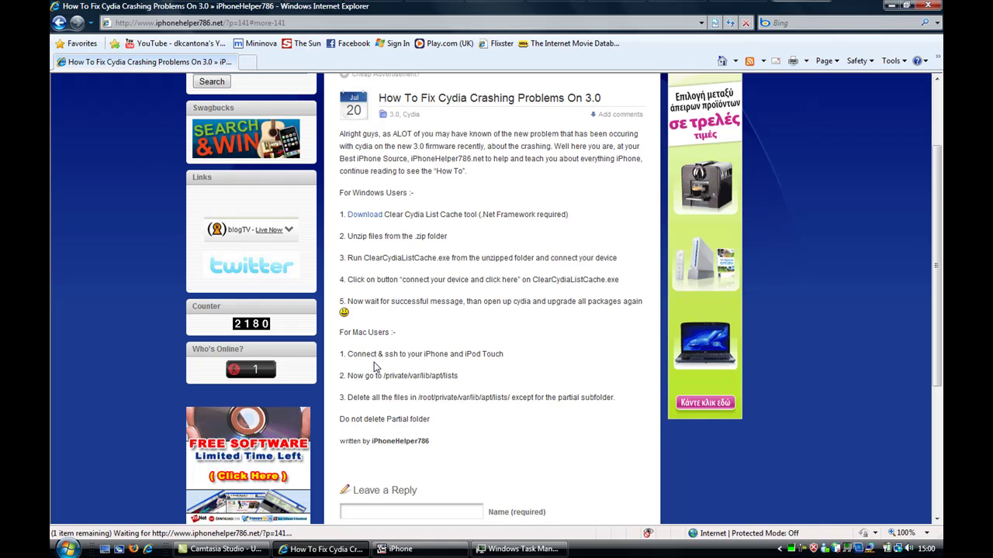
drag(335, 321, 493, 423)
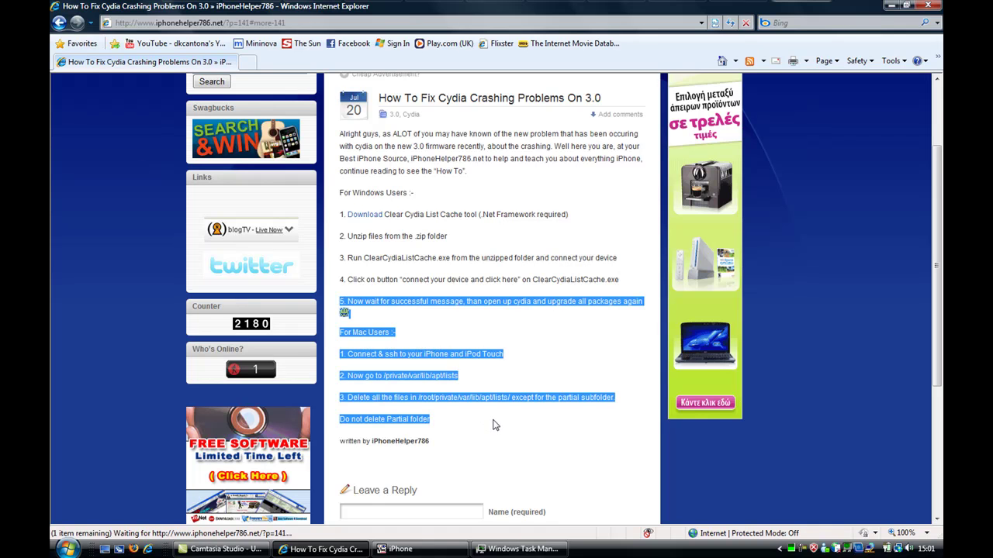
click(495, 425)
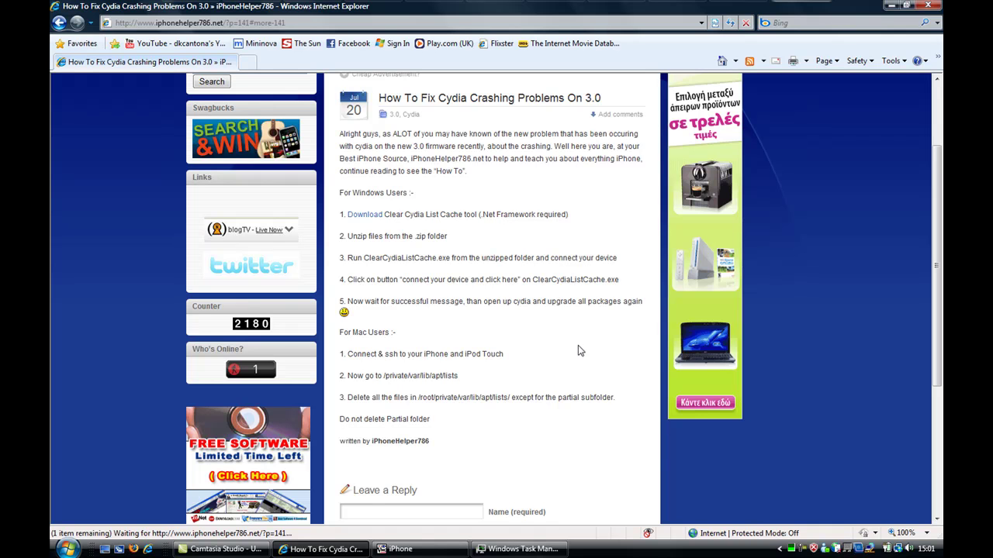
scroll(574, 348, up, 3)
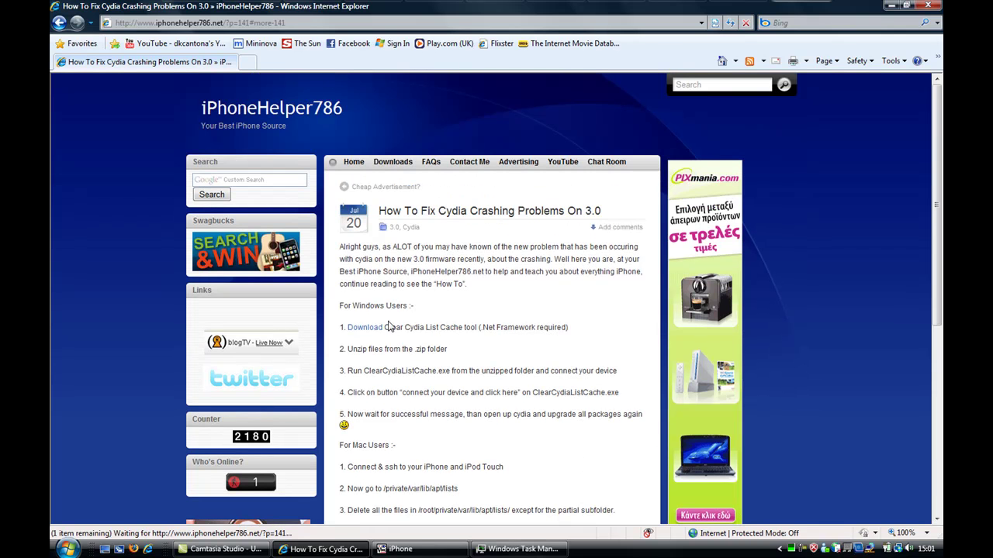
scroll(380, 330, down, 2)
click(357, 262)
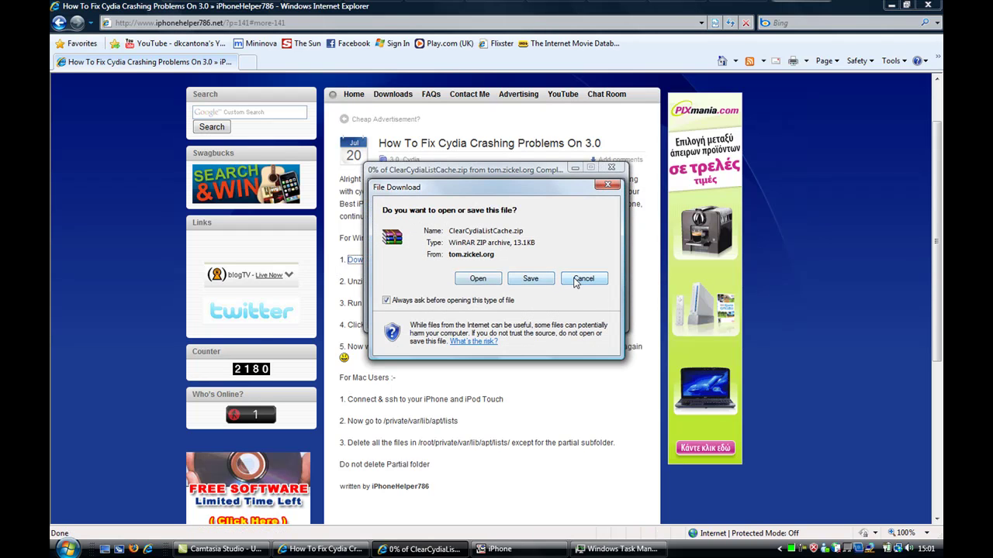
click(574, 280)
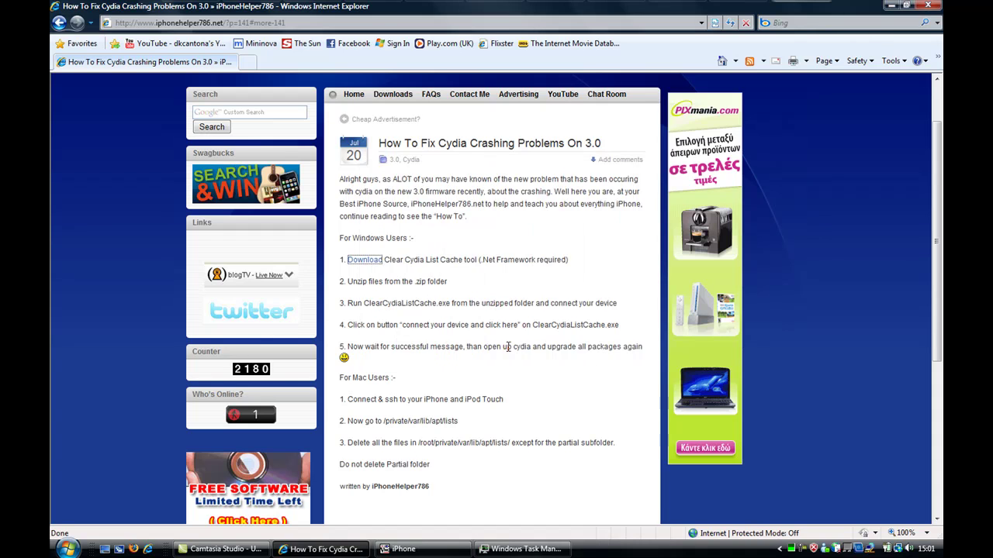
Minimize the browser and line up the zip icon between ClearCydia and Manzana.dll.
click(359, 548)
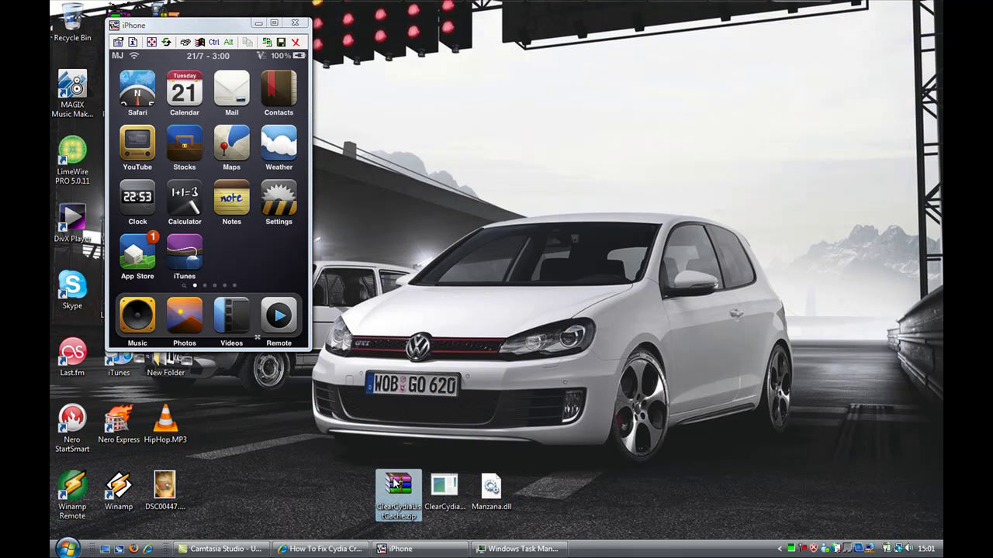
drag(396, 482, 349, 482)
drag(384, 436, 323, 527)
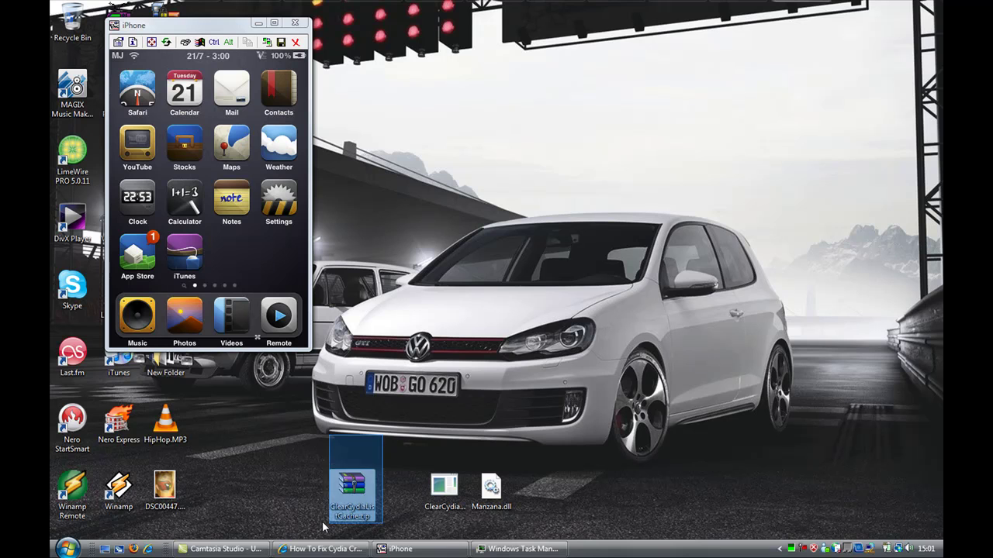
drag(346, 481, 392, 482)
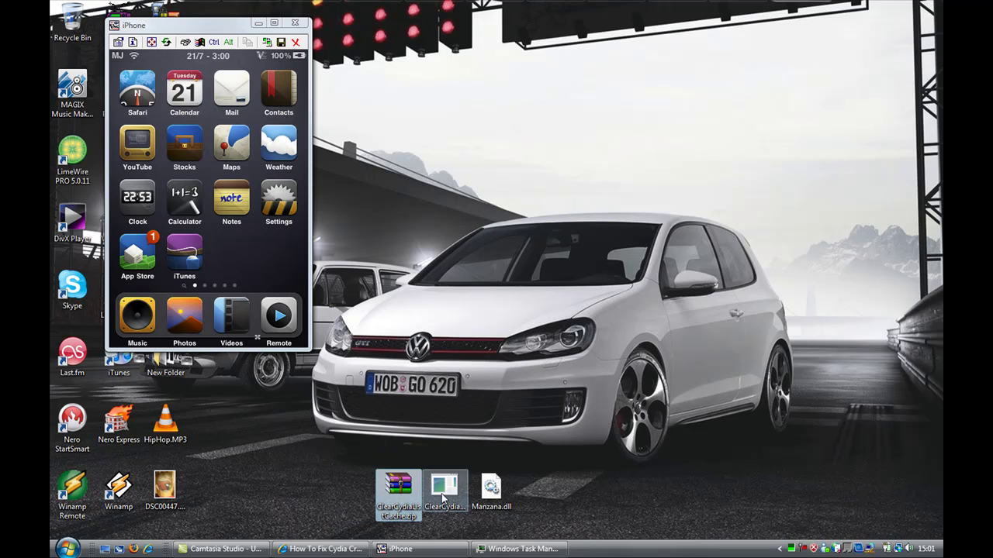
mouse_move(545, 473)
mouse_down()
mouse_move(468, 495)
mouse_move(523, 472)
mouse_move(466, 486)
mouse_move(469, 427)
mouse_up()
click(469, 427)
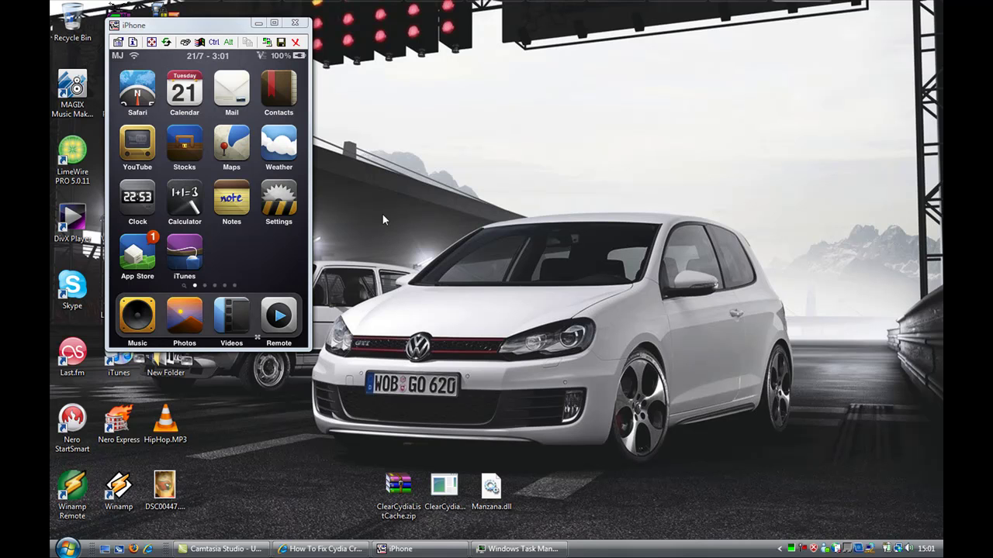
Launch ClearCydiaListCache.exe and move its window clear of the iPhone view.
click(448, 481)
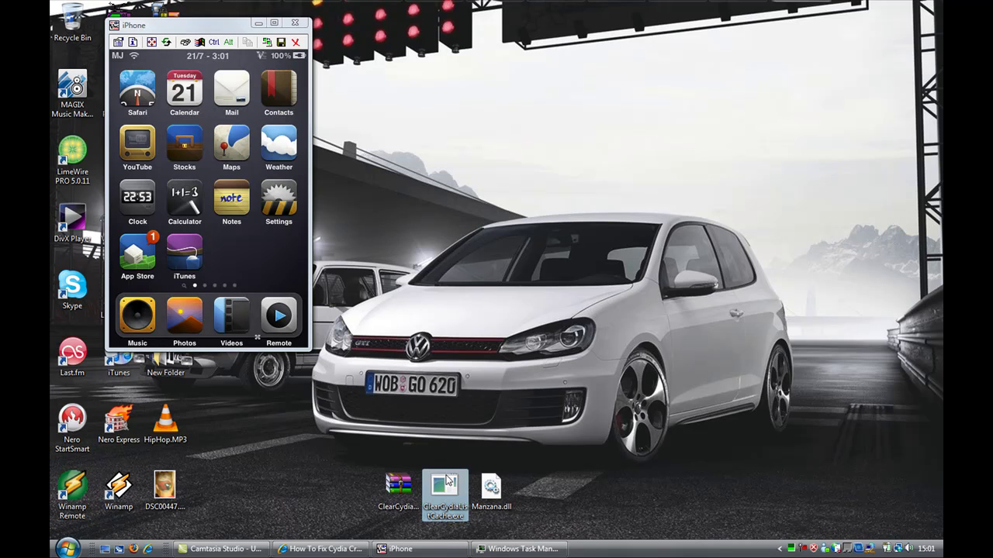
double_click(447, 481)
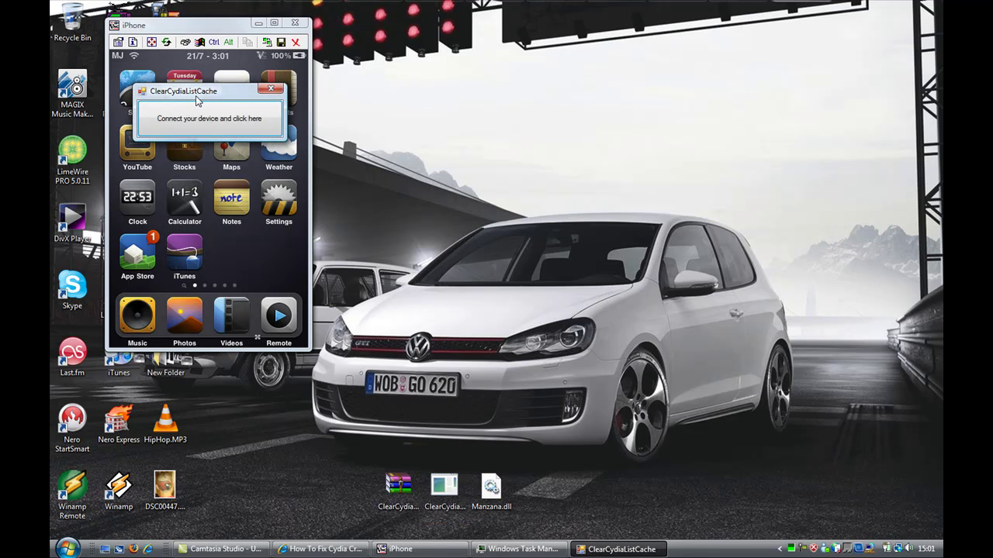
drag(197, 99, 431, 101)
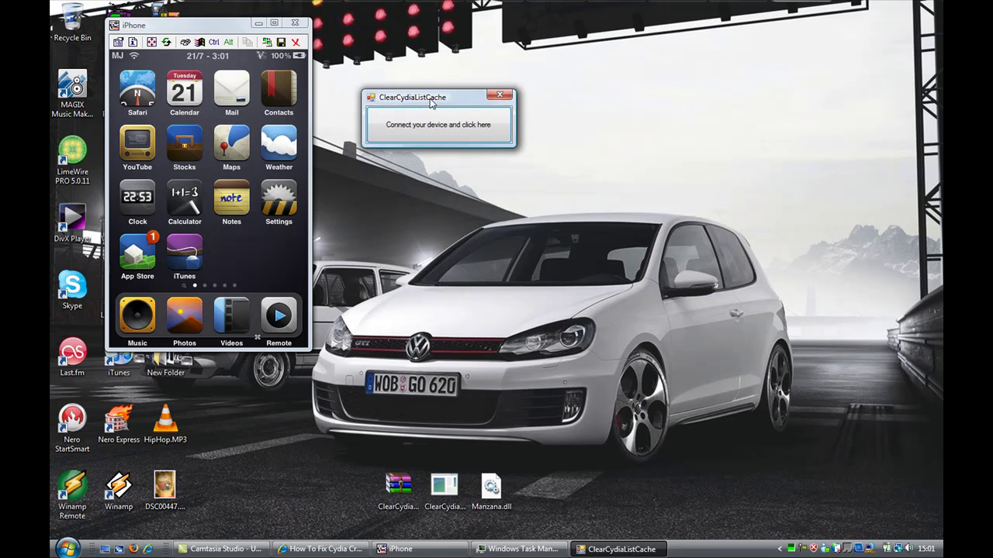
click(549, 45)
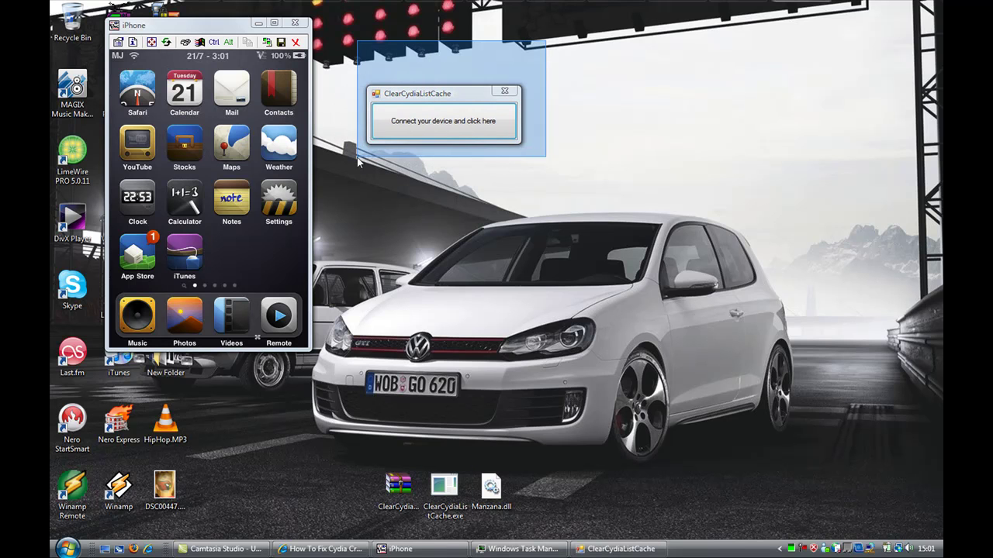
Clear the Cydia list cache on the connected iPhone and confirm the success message.
click(424, 136)
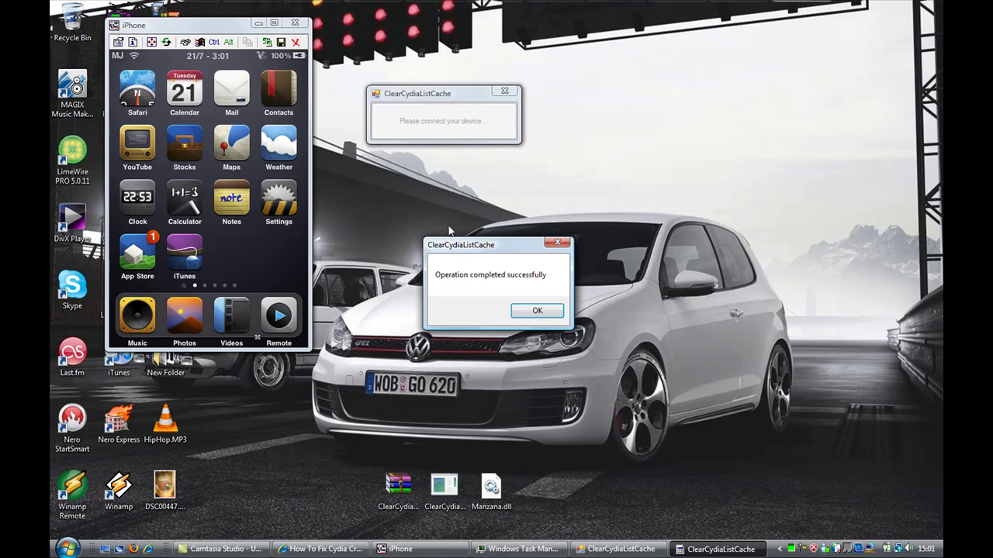
drag(450, 250, 360, 170)
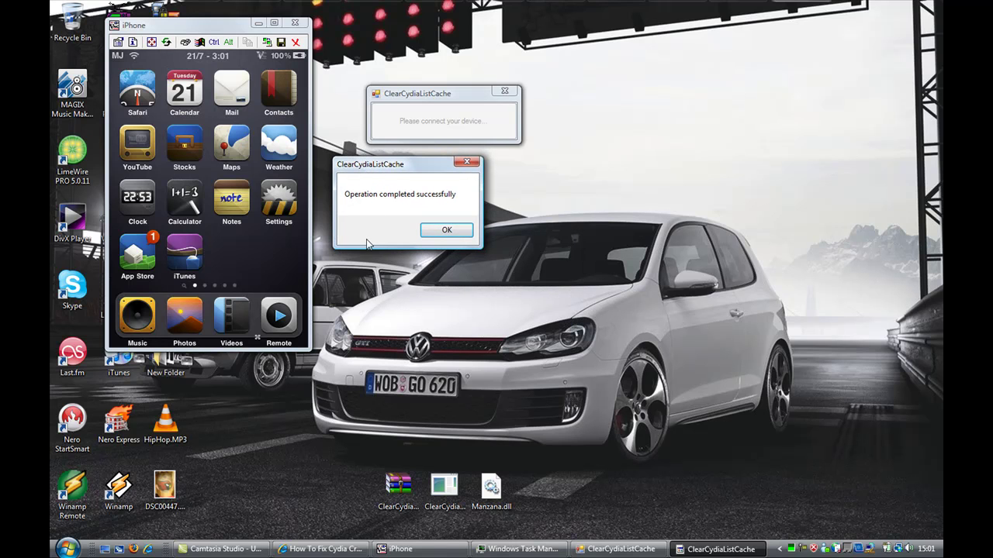
click(446, 231)
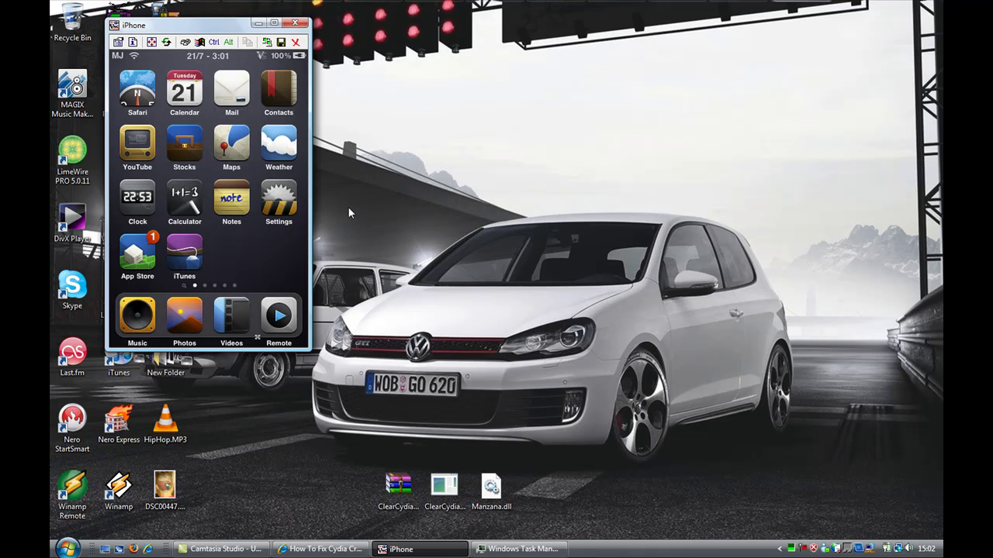